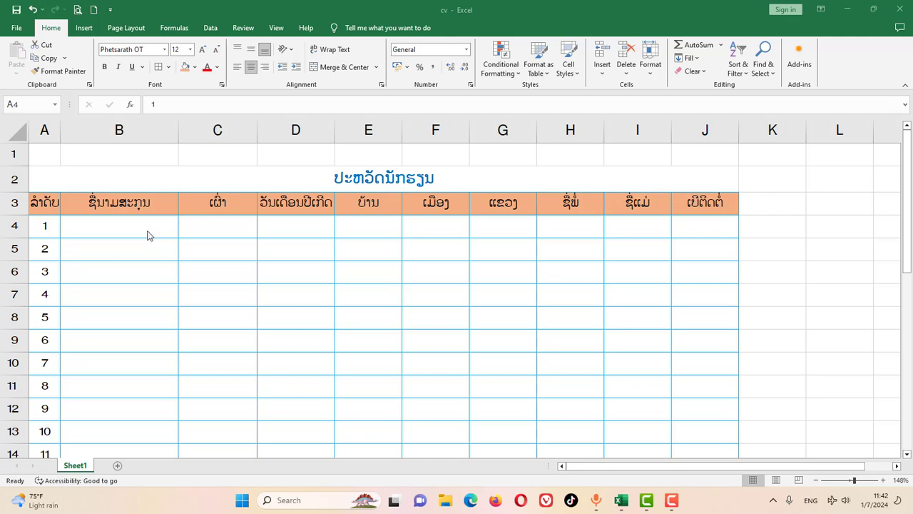
Type the student's full name in B4, ethnicity ລາວລຸ່ມ in C4 and birth date 30/11/2019 in D4 using Lao input
click(135, 228)
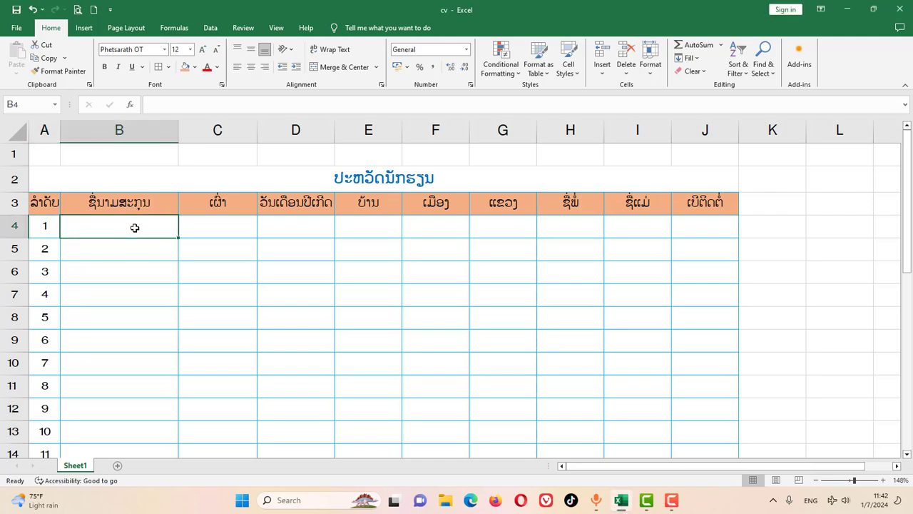
key(super+space)
key(super+space)
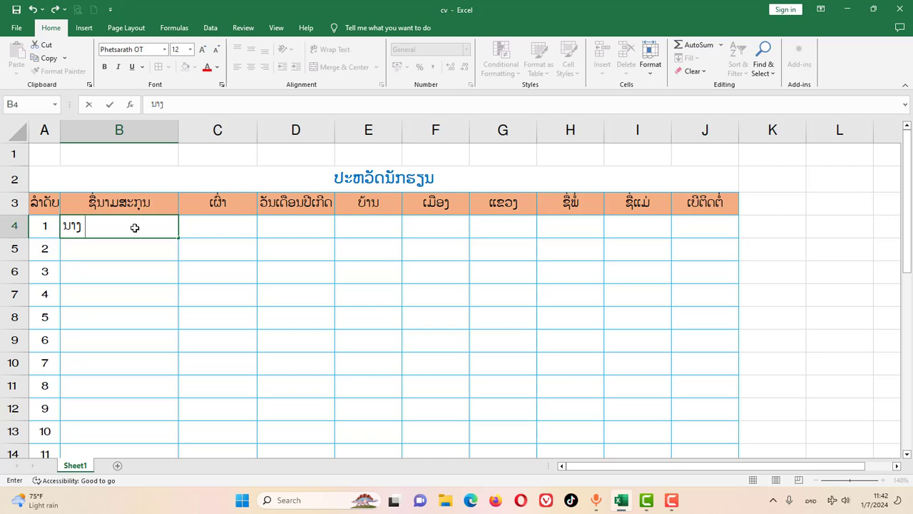
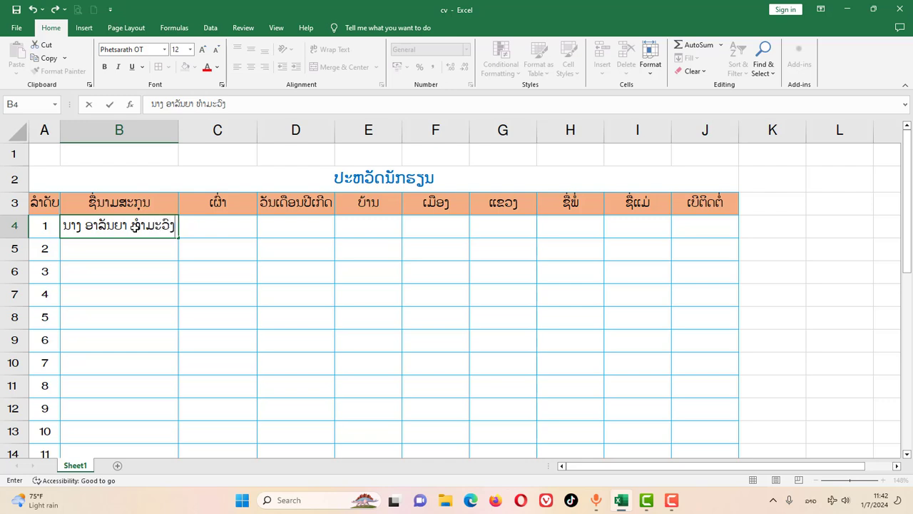
key(Tab)
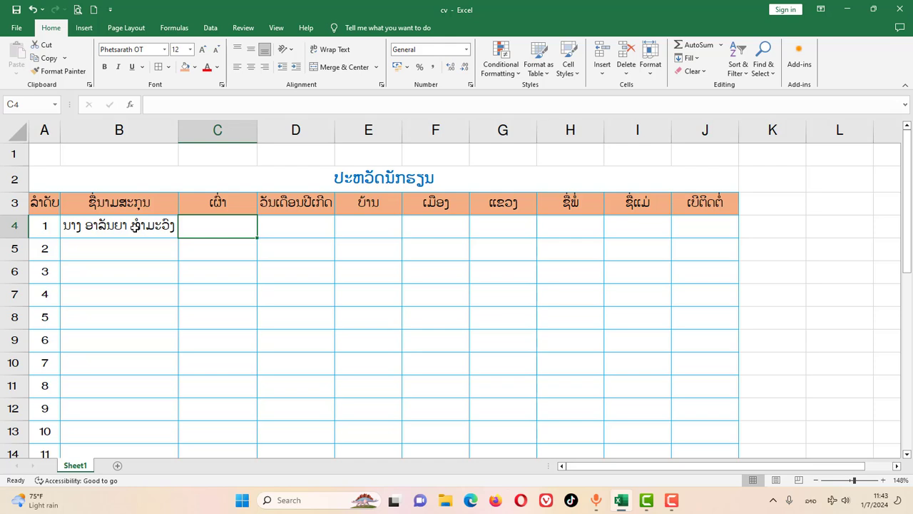
text(ລາວ)
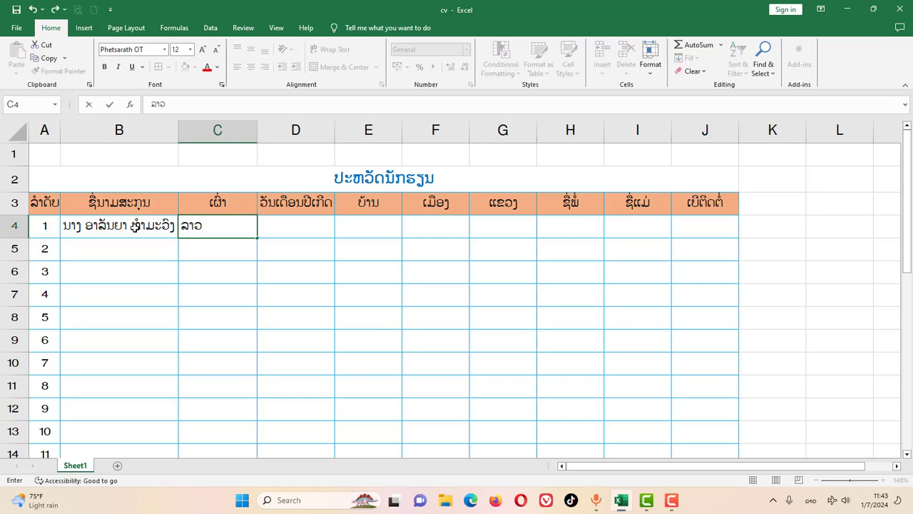
text(ວ)
key(BackSpace)
text(ລຸ່ມ)
key(Tab)
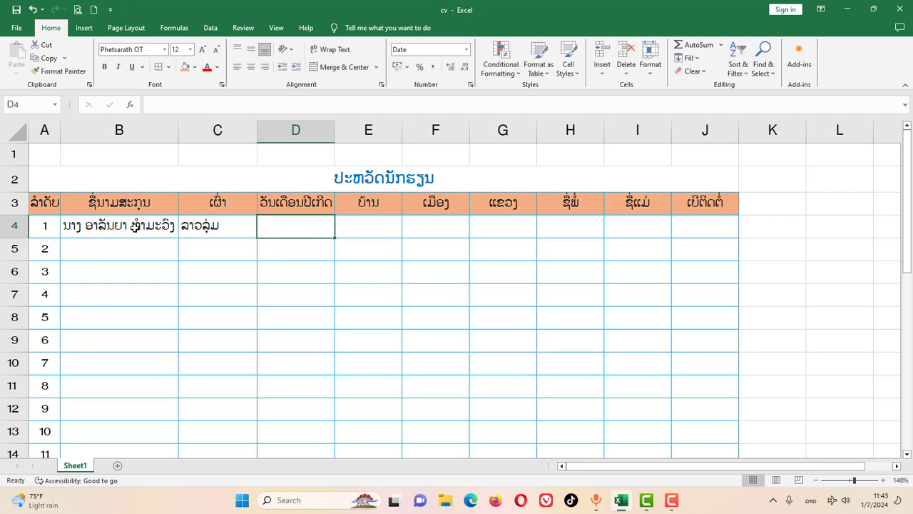
text(30)
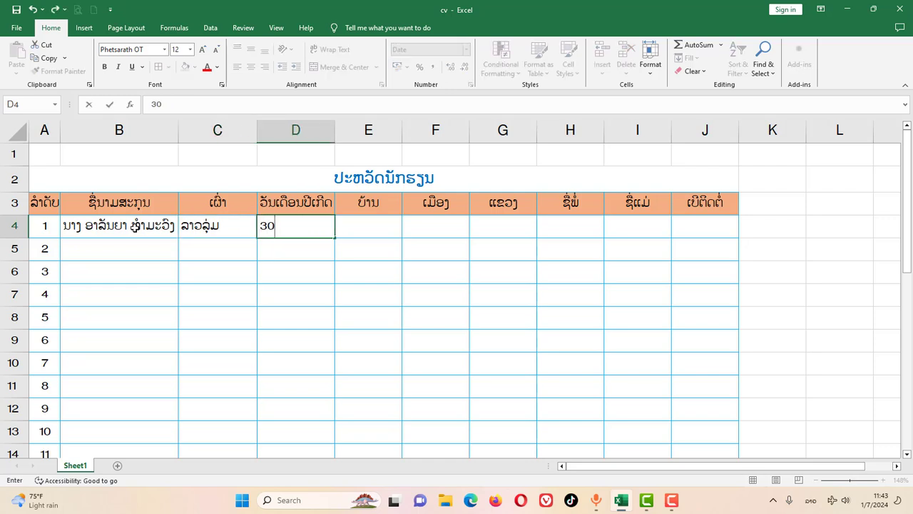
text(/11/2019)
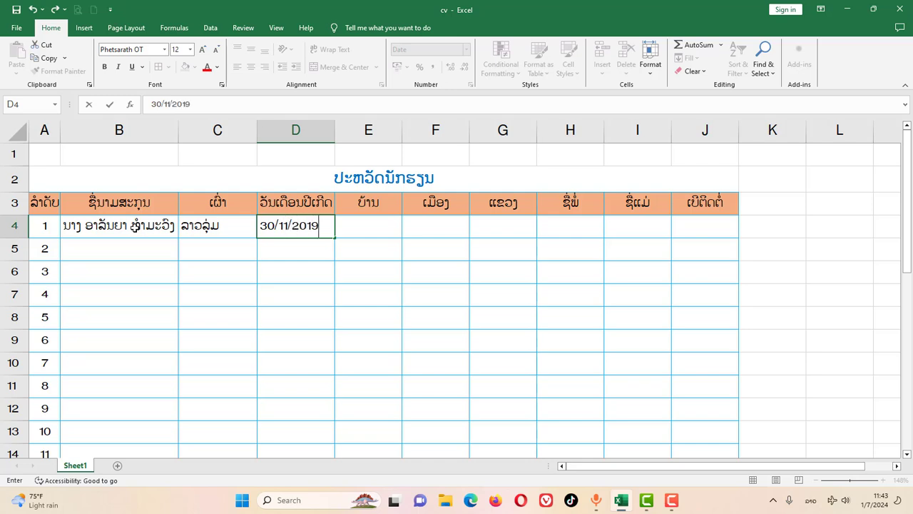
key(Tab)
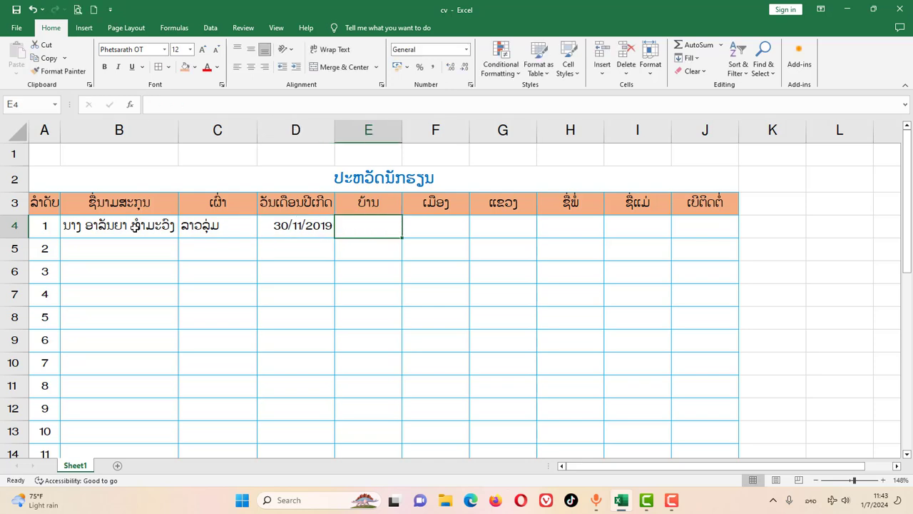
Fill in the village, district and province in E4:G4, skipping the parent columns to J4
text(ໜ)
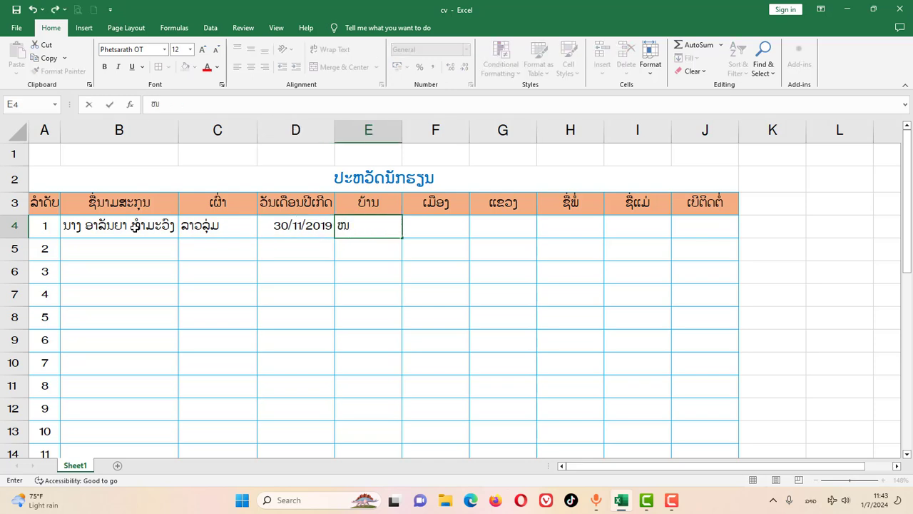
text(ອງແມງດາ)
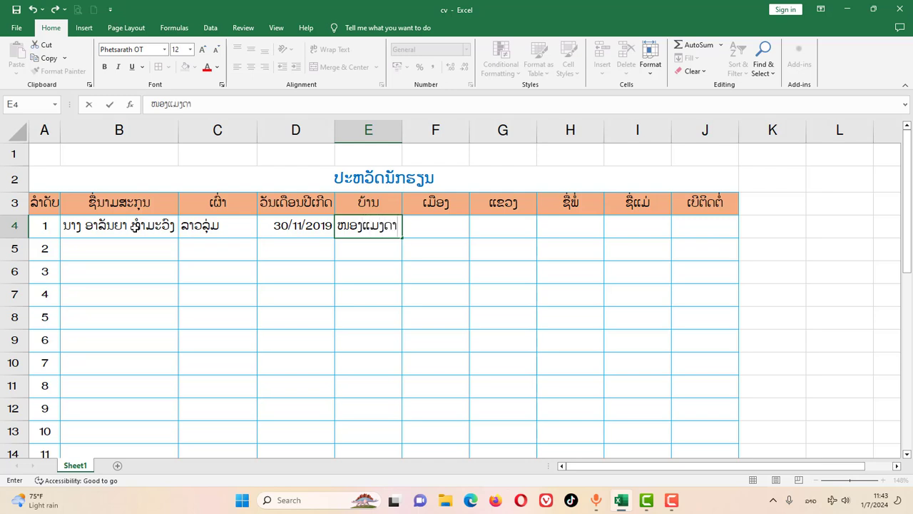
key(Tab)
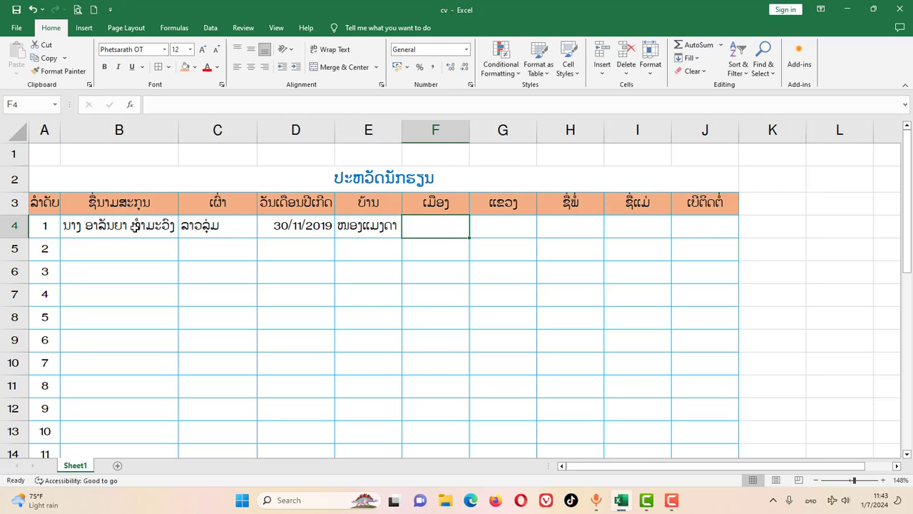
text(ໄຊ)
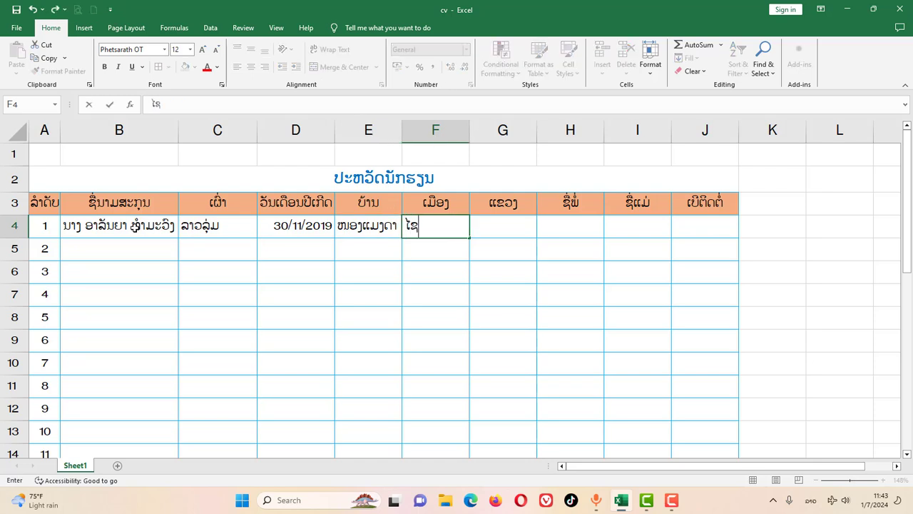
key(Tab)
text(ອ)
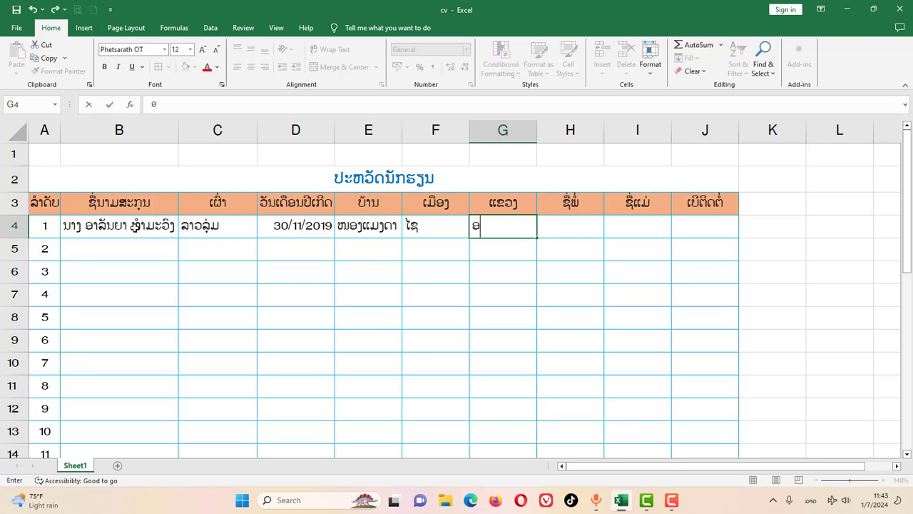
text(ຸດົມໄຊ)
key(Tab)
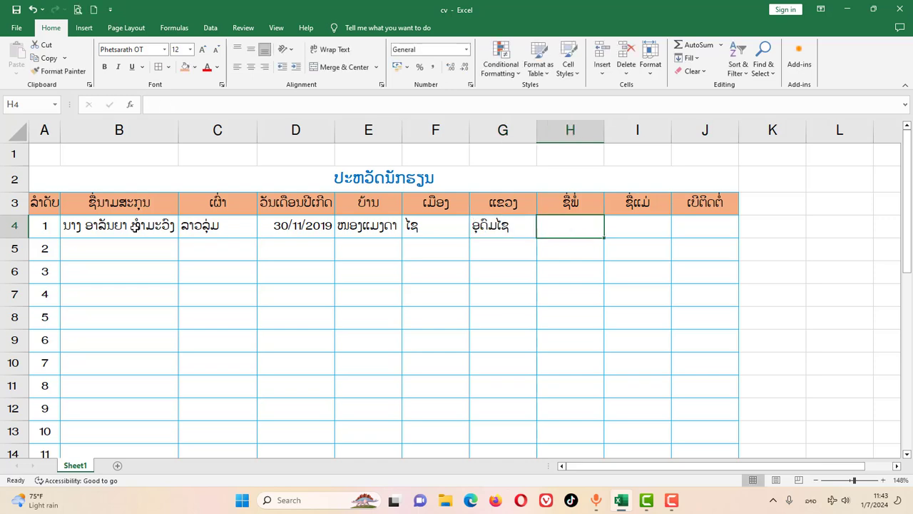
key(Tab)
key(Tab)
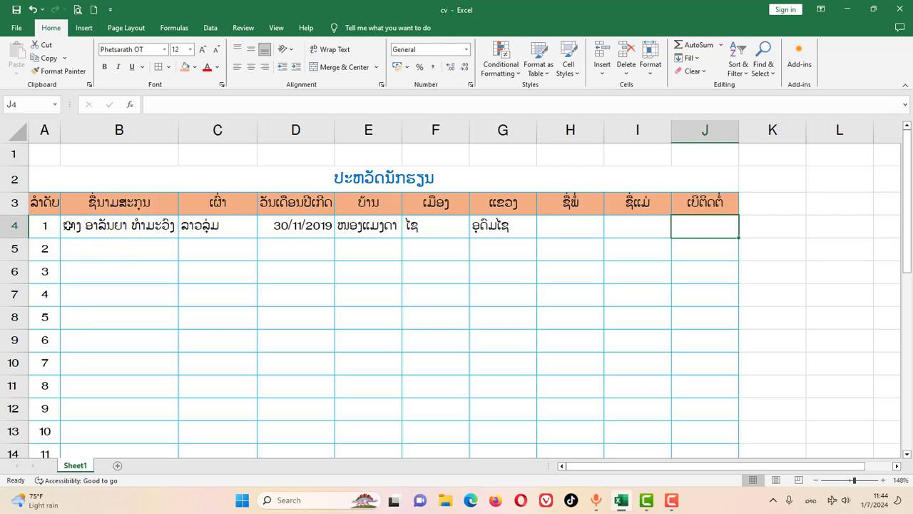
Select the first record's cells A4 to C4
click(71, 226)
drag(43, 227, 268, 225)
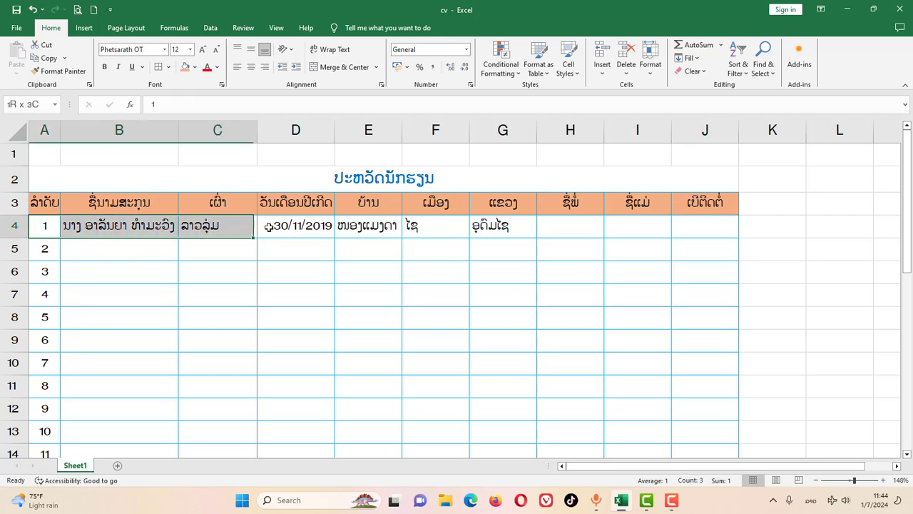
scroll(271, 303, up, 5)
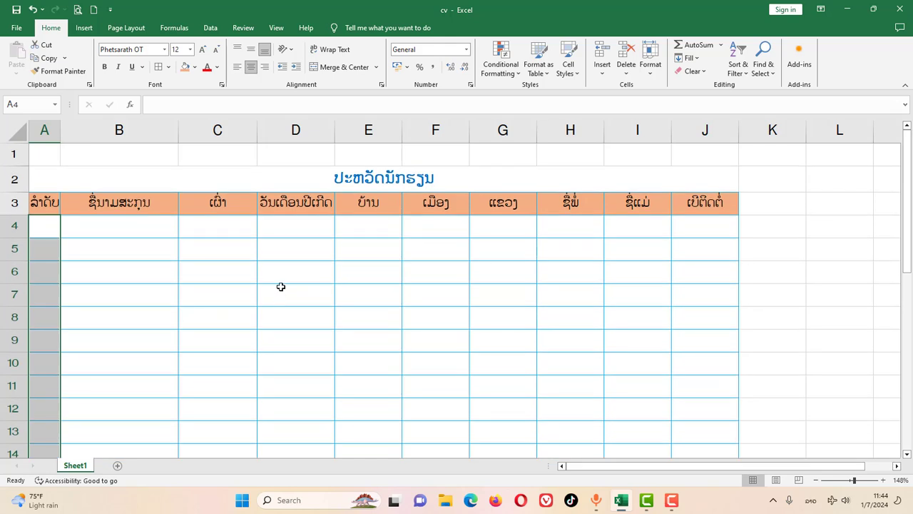
Select the row 3 header cells, from A3 through C3 and the whole row, ending on B3
click(45, 203)
click(106, 203)
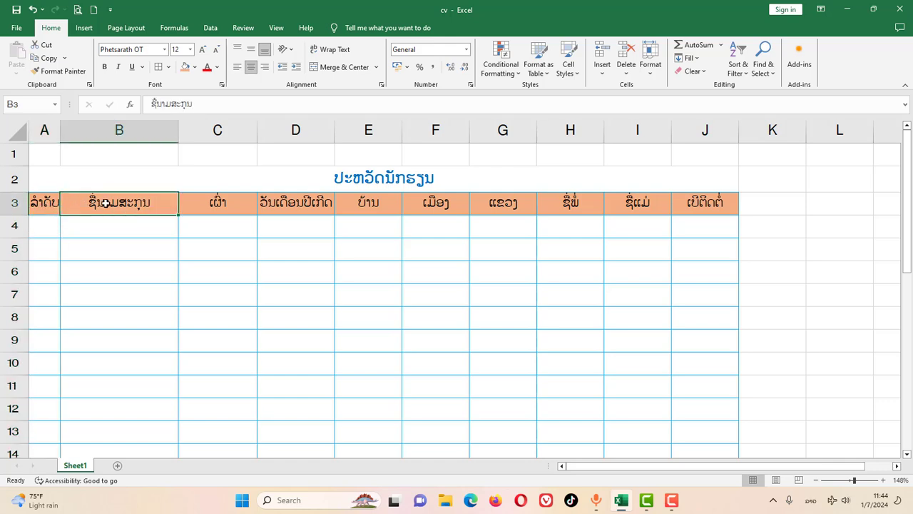
click(37, 203)
click(148, 207)
click(217, 200)
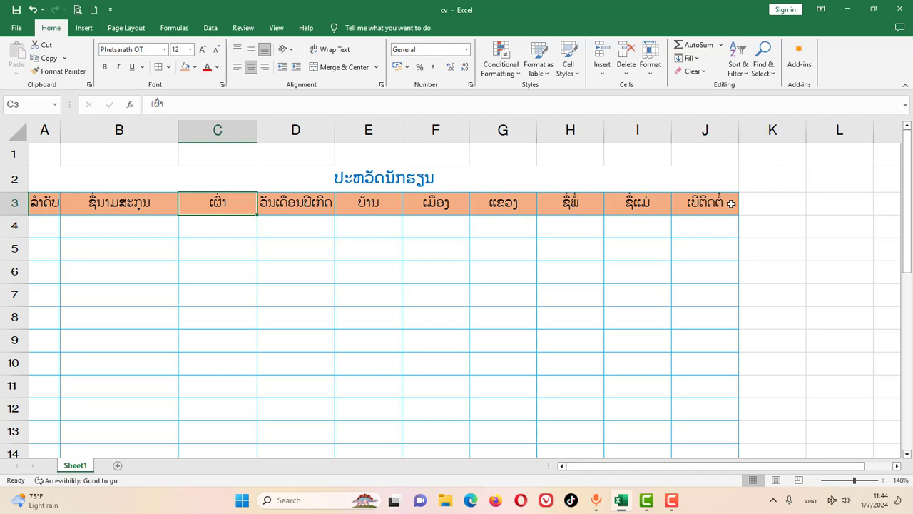
click(14, 206)
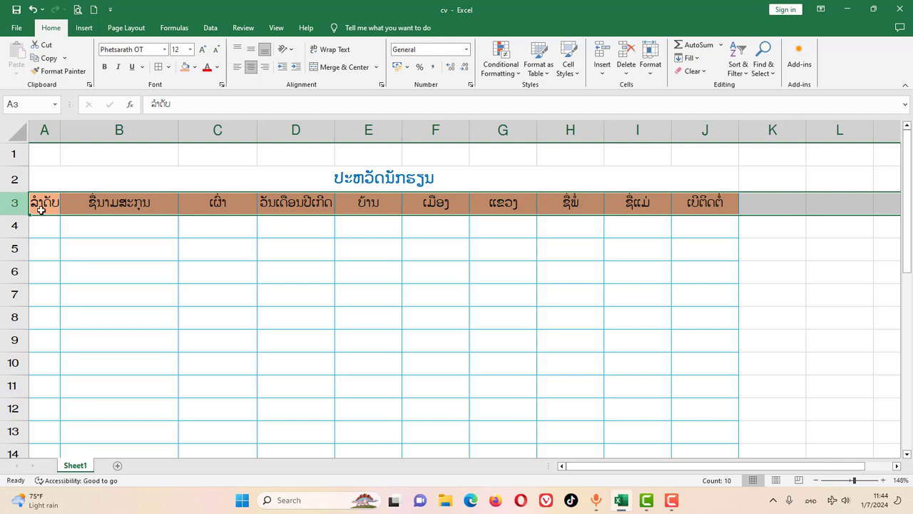
click(92, 204)
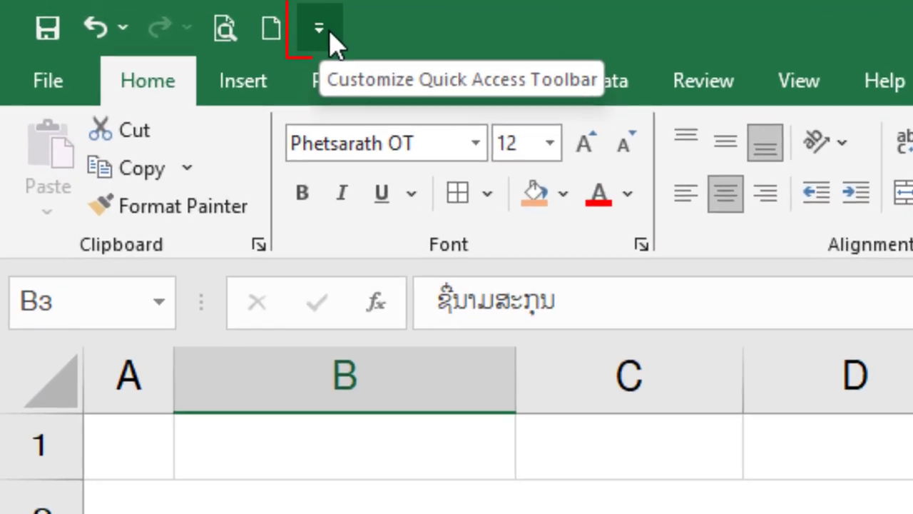
Show Commands Not in the Ribbon in the Quick Access Toolbar options
click(325, 30)
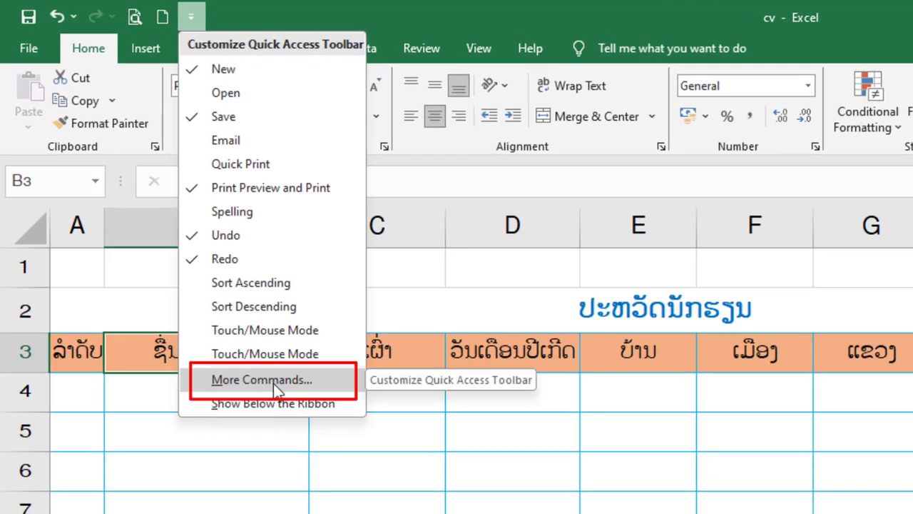
click(274, 380)
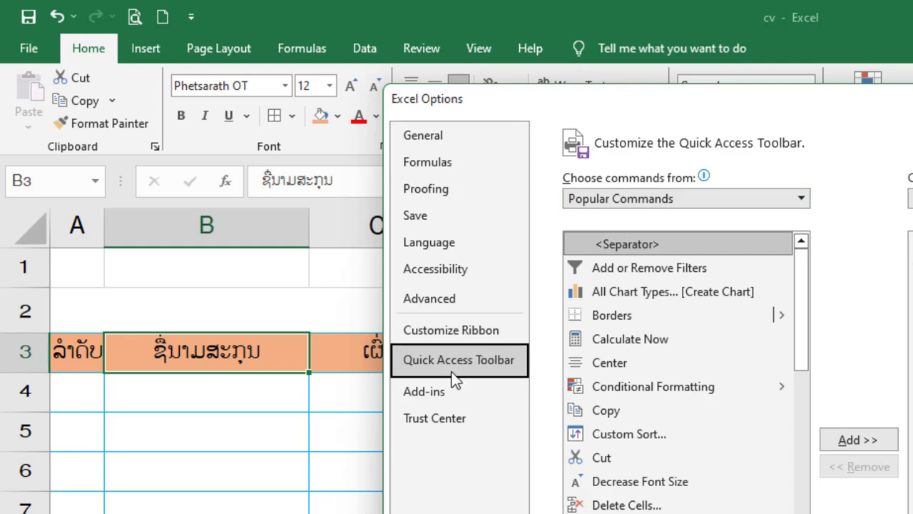
click(687, 199)
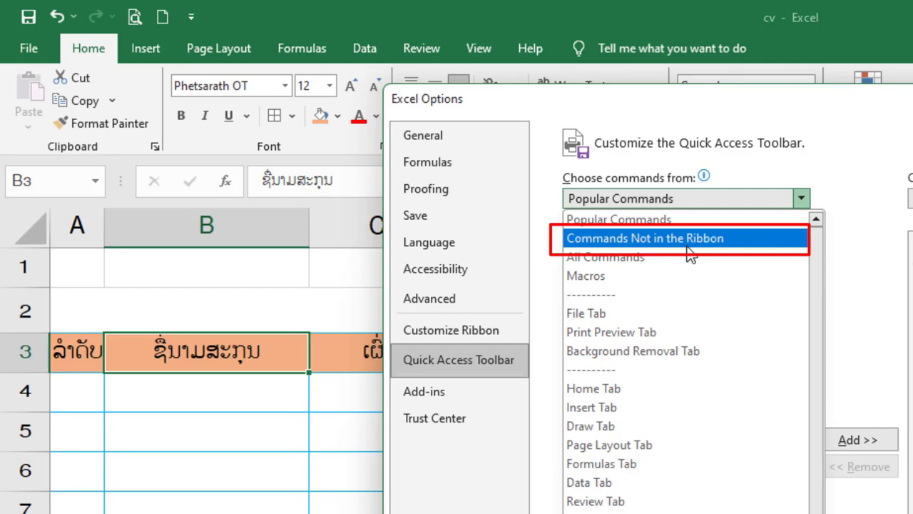
click(741, 238)
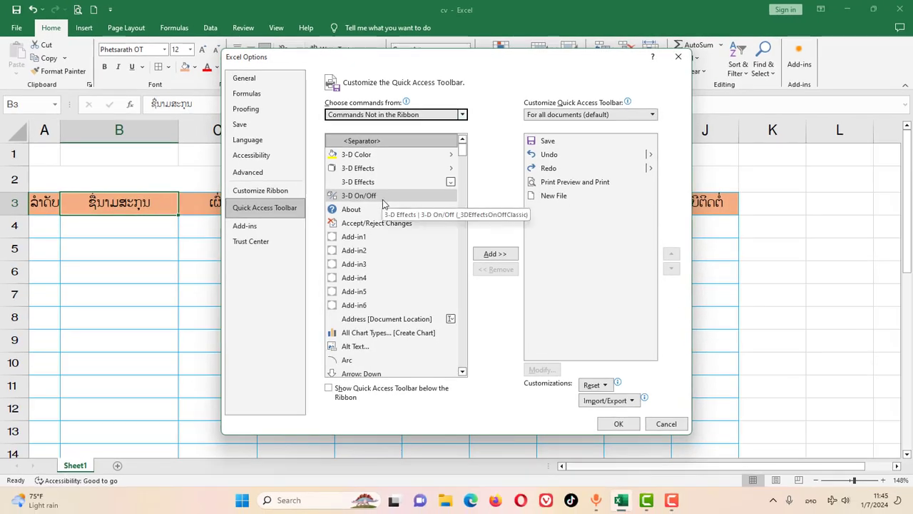
Add the Form... command to the Quick Access Toolbar and confirm with OK
scroll(382, 204, down, 4)
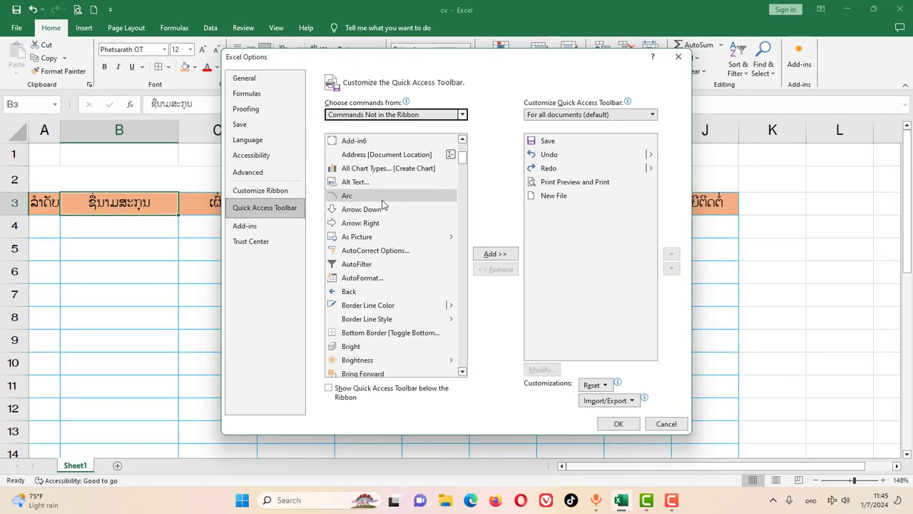
scroll(382, 205, down, 5)
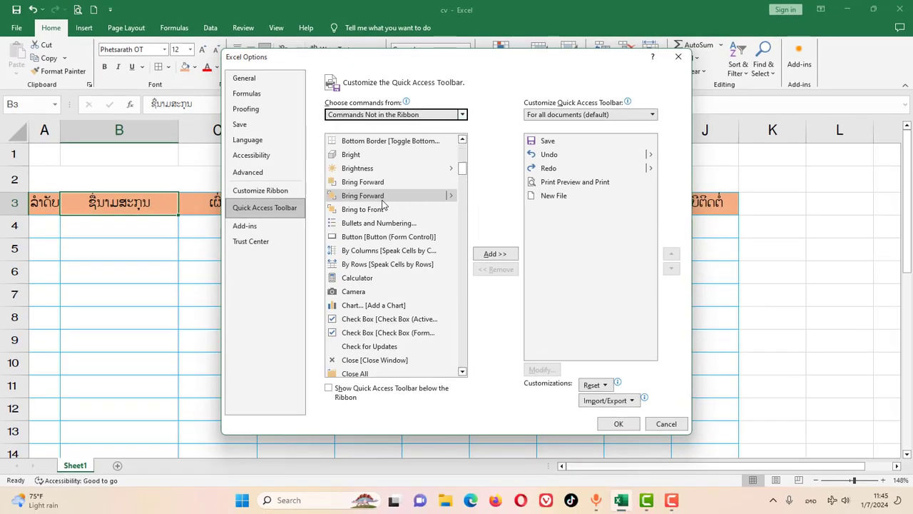
scroll(395, 227, down, 3)
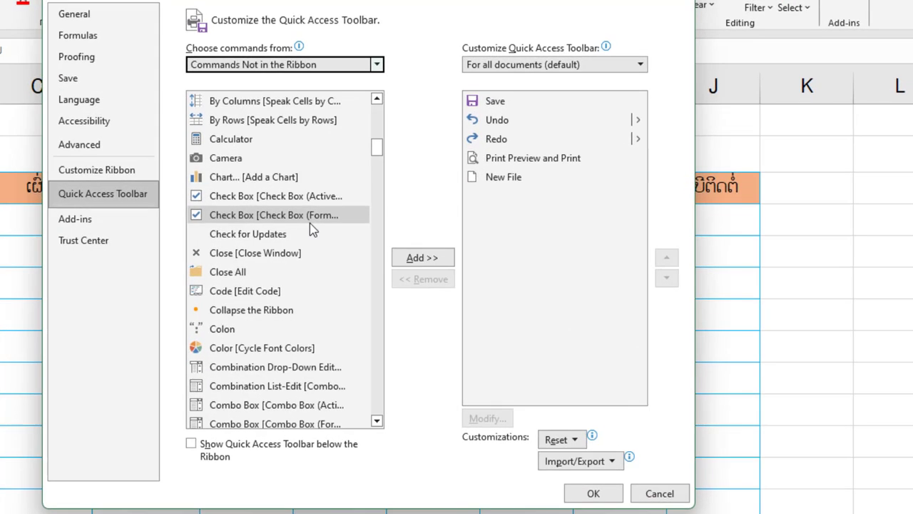
scroll(310, 224, down, 7)
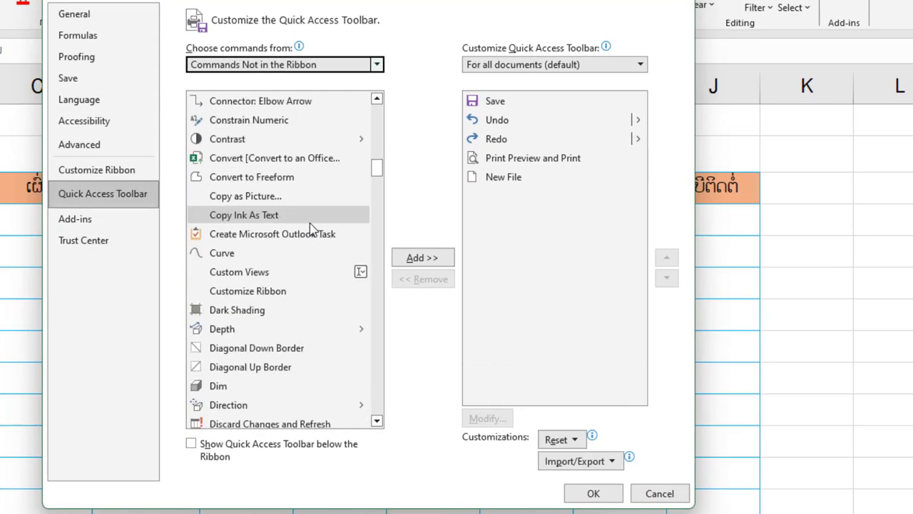
scroll(311, 227, down, 7)
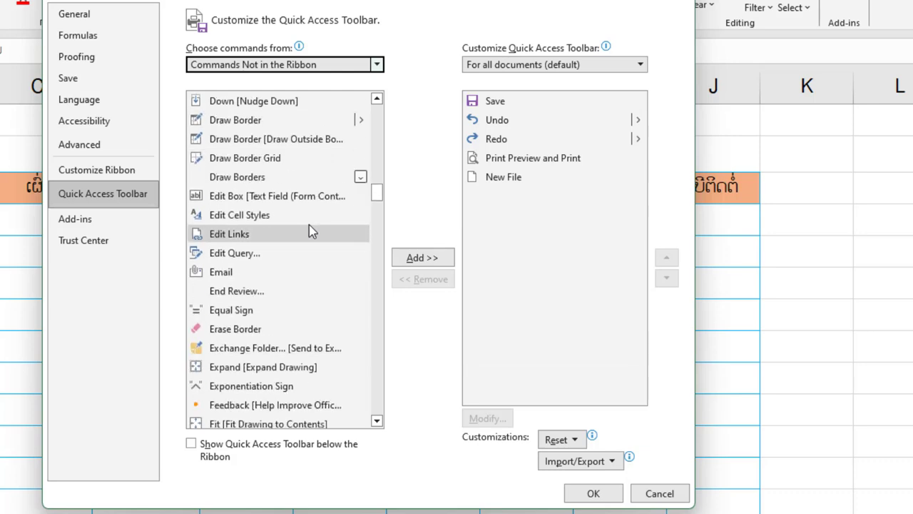
scroll(311, 232, down, 3)
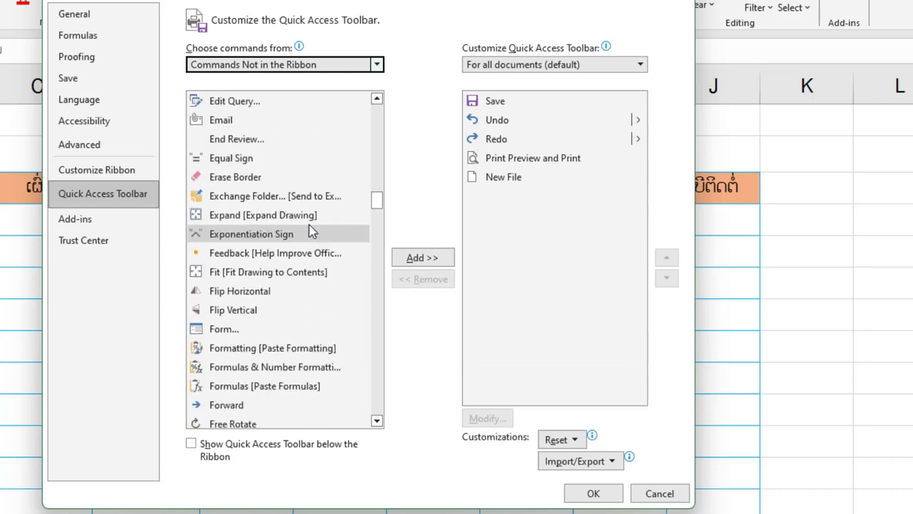
click(251, 331)
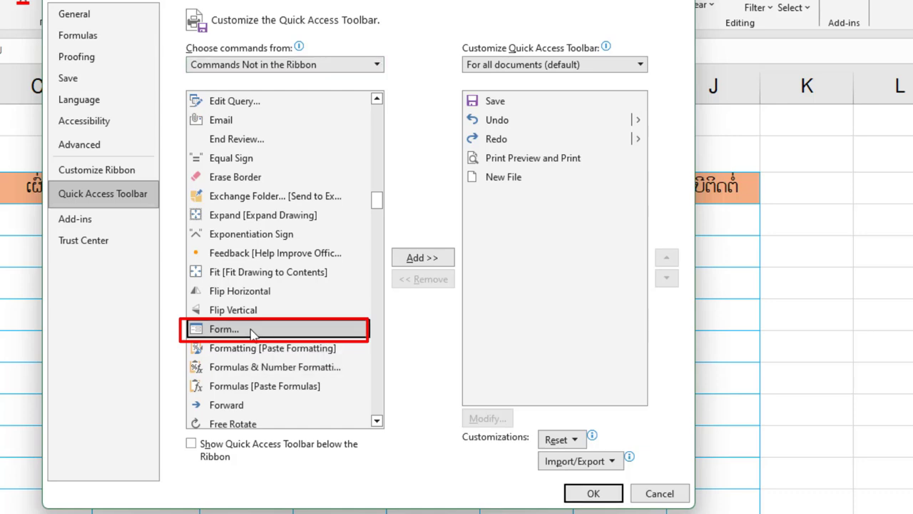
click(420, 260)
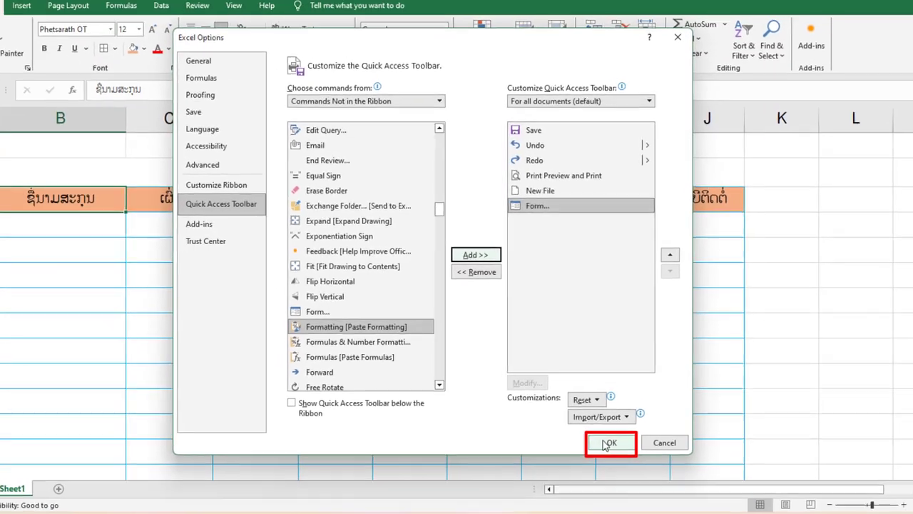
click(608, 443)
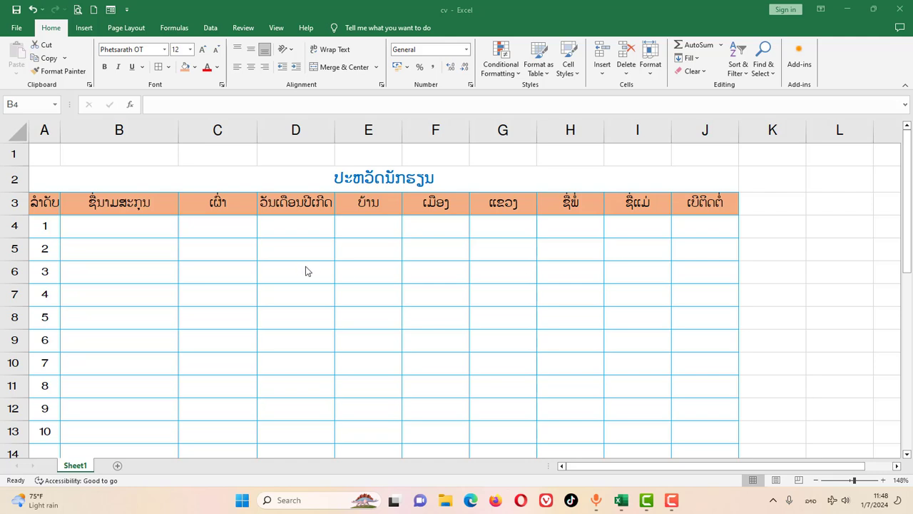
click(52, 226)
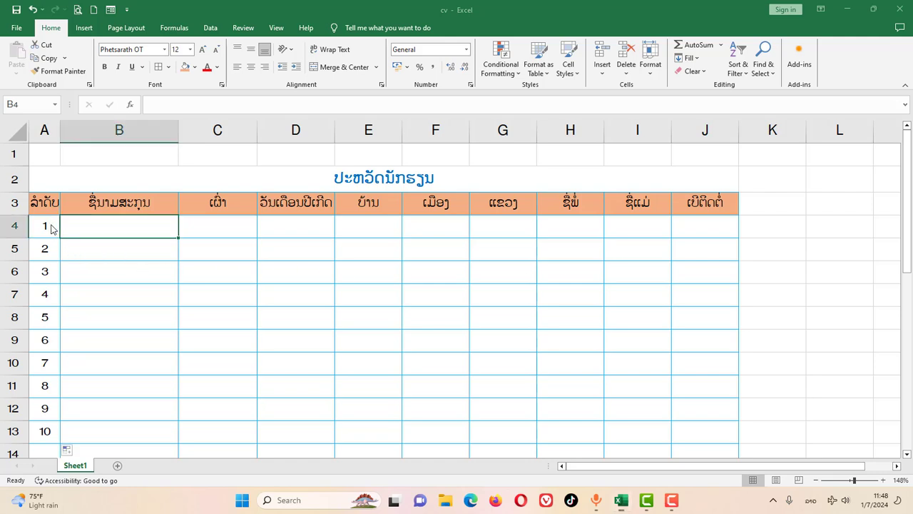
drag(47, 231, 47, 430)
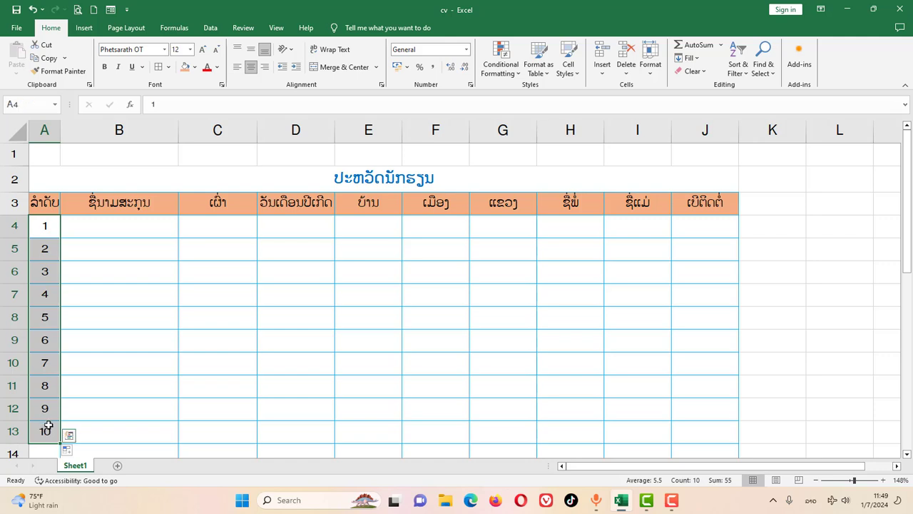
click(107, 228)
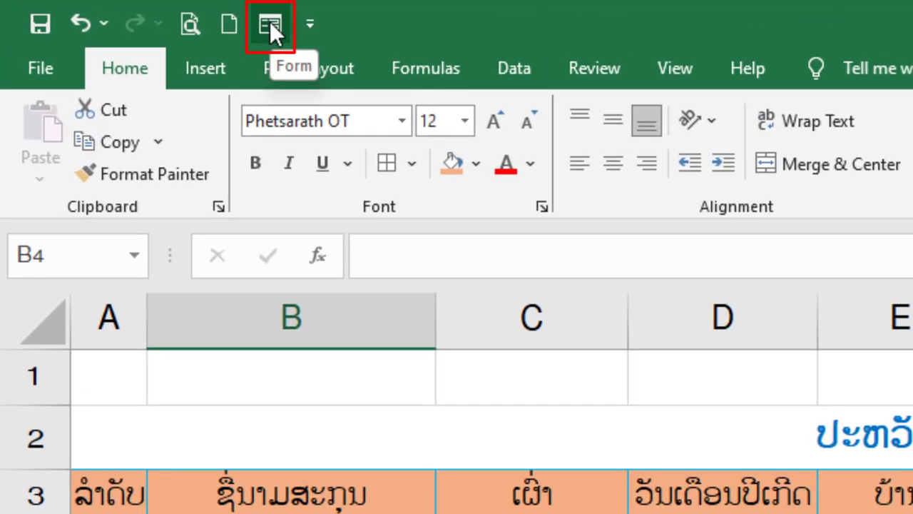
Open the Form data form and enter the student's full name and ethnicity ລາວລຸ່ມ
click(269, 21)
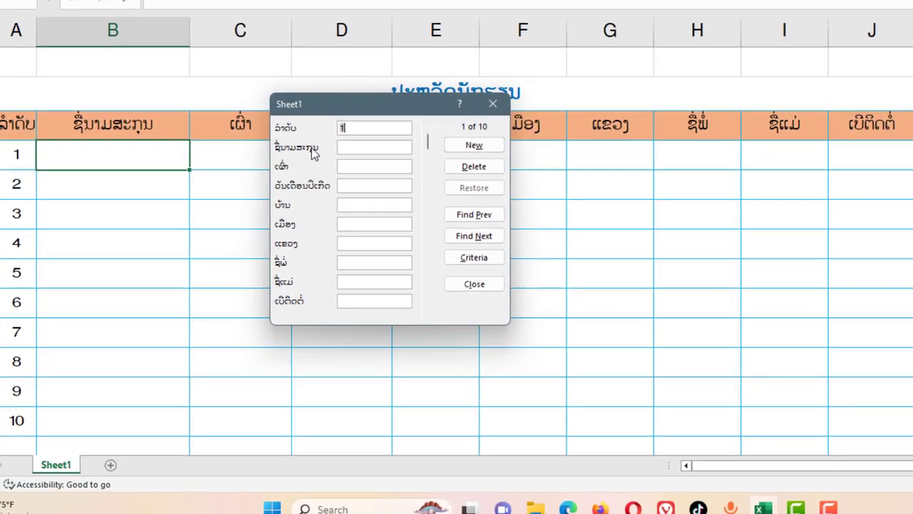
click(360, 146)
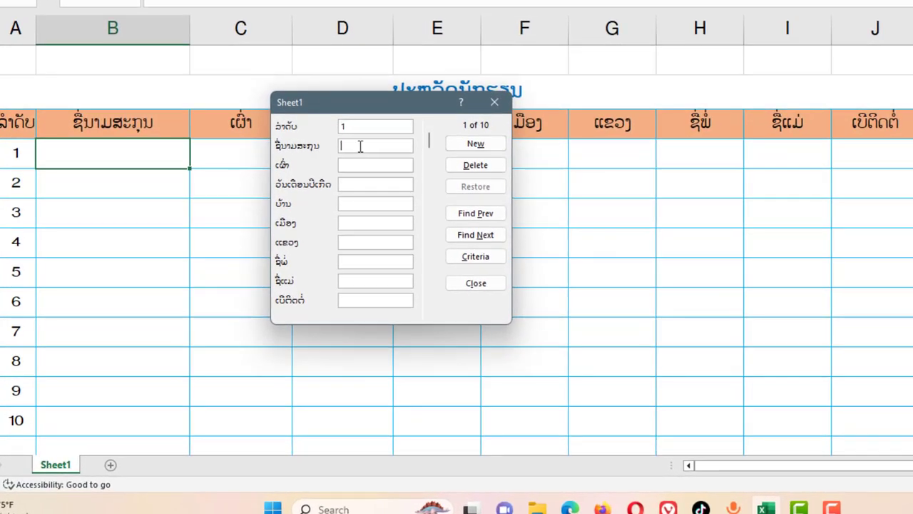
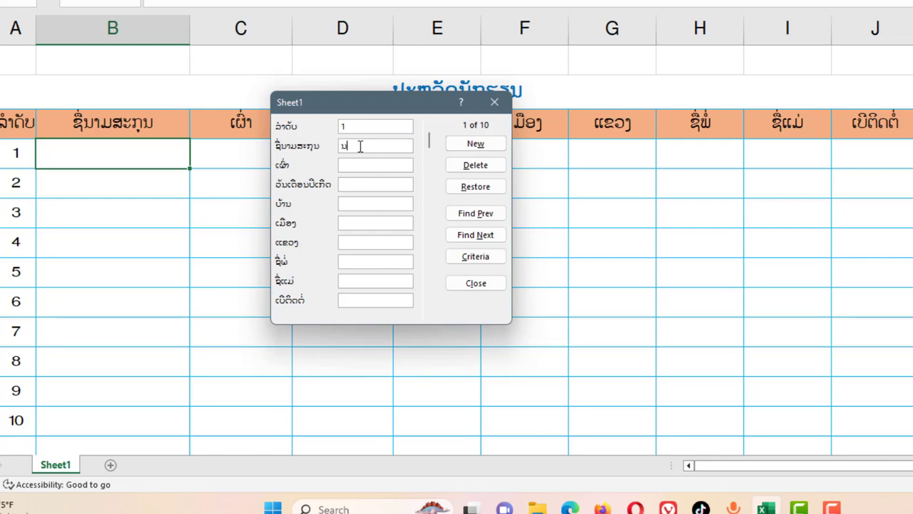
click(376, 163)
text(ລາວລຸ່ມ)
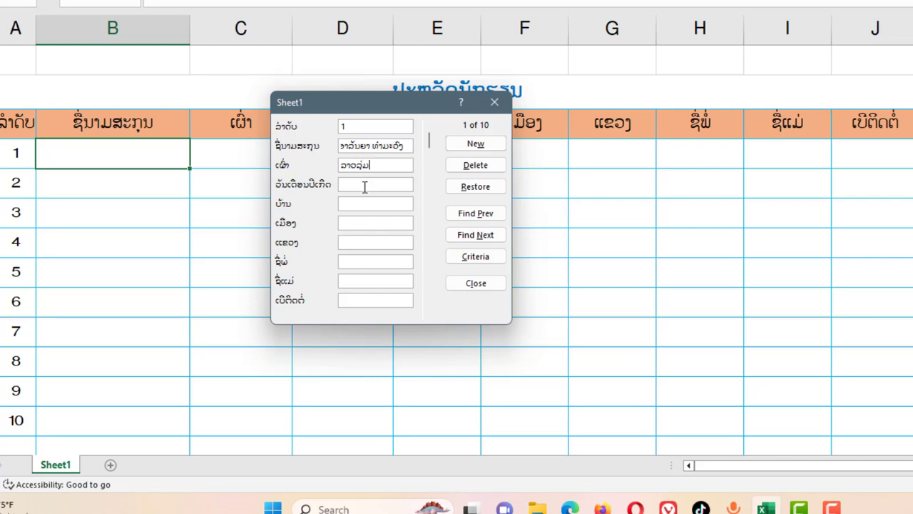
click(364, 186)
text(30/11/2019)
click(364, 202)
text(ໜອງແມງດາ)
click(372, 223)
text(ໄຊ)
click(353, 242)
text(ອຸດົມໄຊ)
Fill in the father's name, mother's name and phone number fields
click(361, 264)
text(ສຸ່ນ)
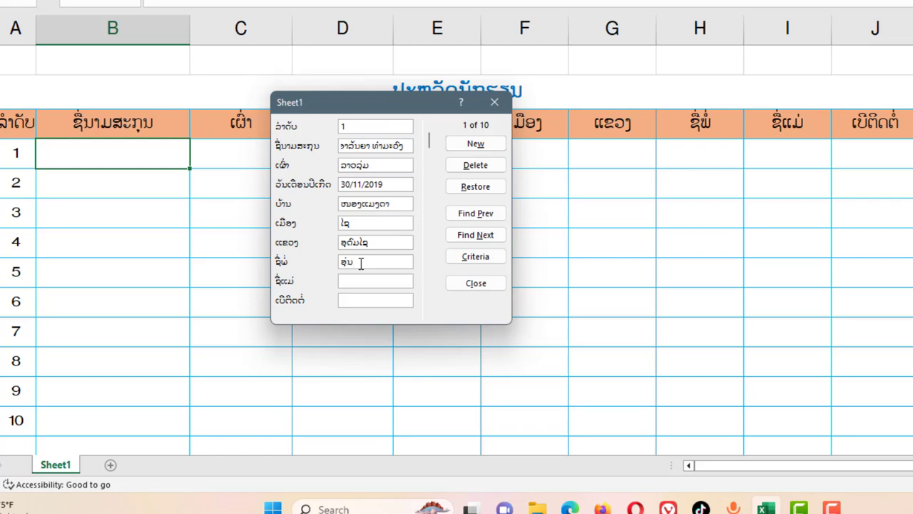
text(ຄຳ)
click(378, 281)
text(ນາວິນ)
click(345, 302)
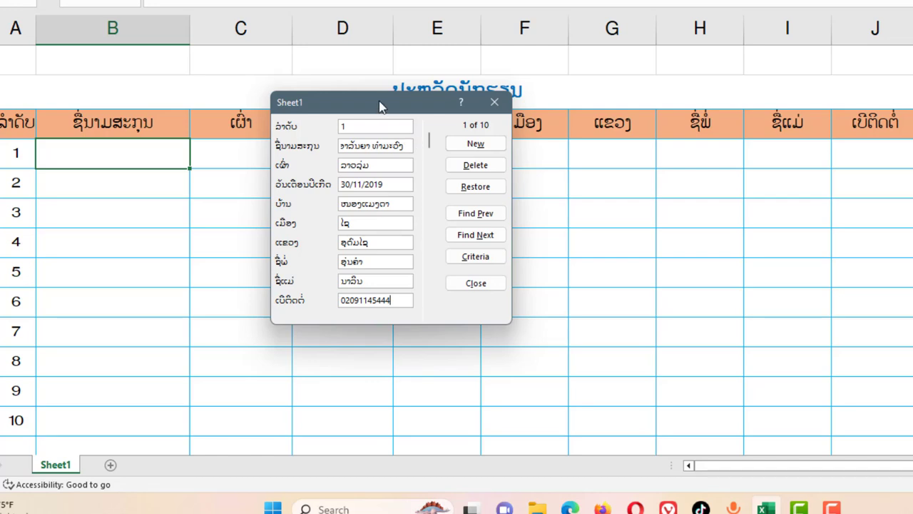
drag(403, 109, 595, 165)
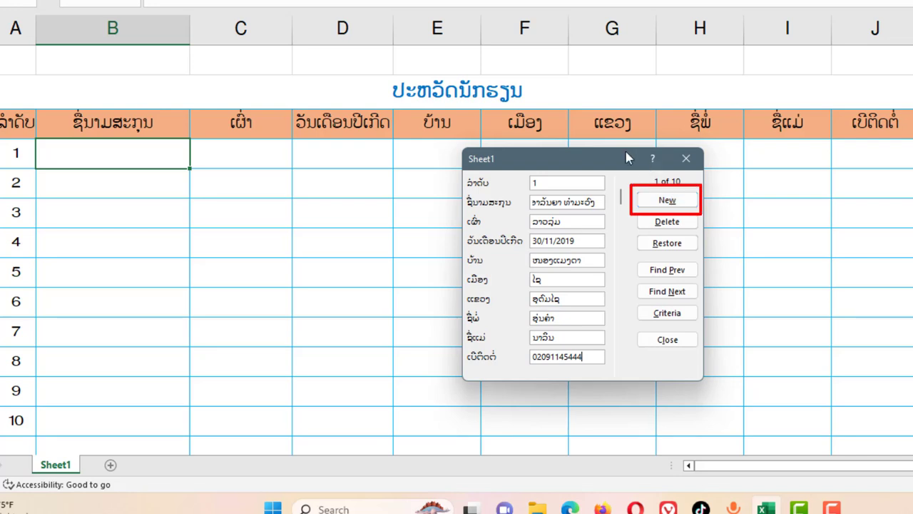
Commit the record to row 1 with New, then close the data form
drag(626, 153, 552, 180)
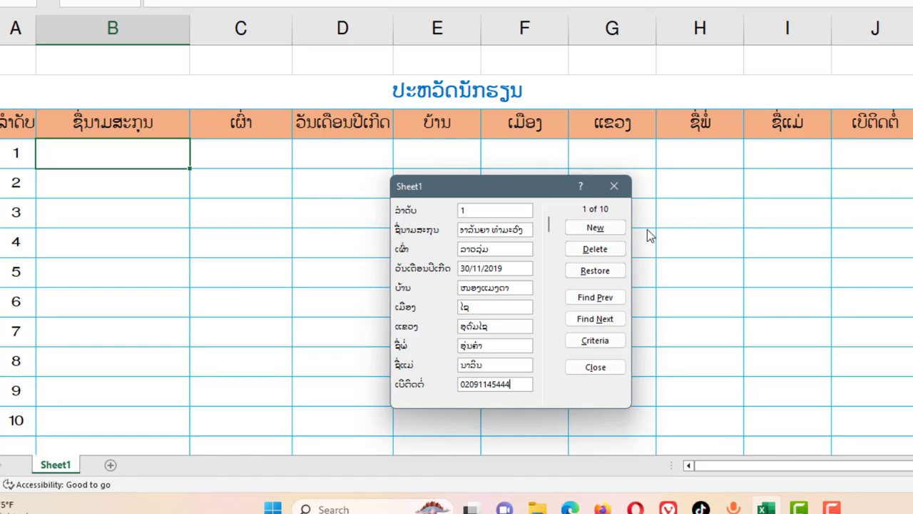
click(595, 228)
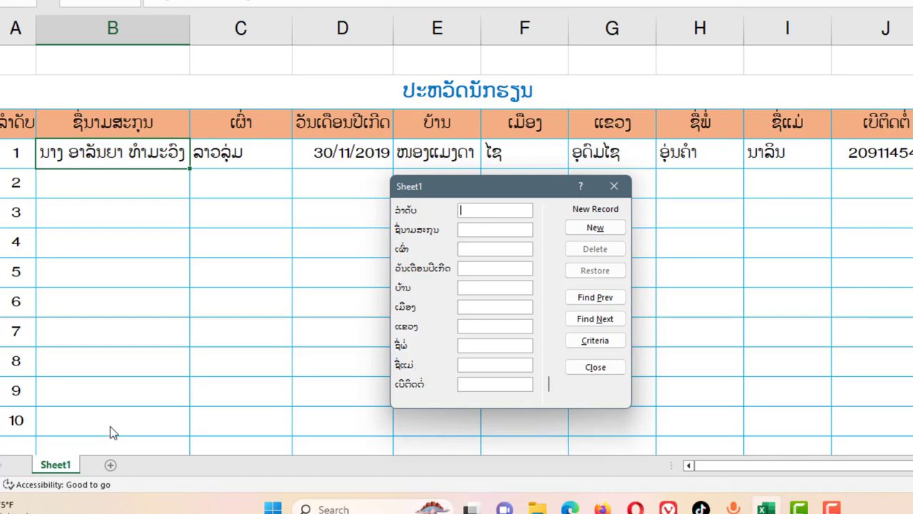
drag(497, 195, 574, 184)
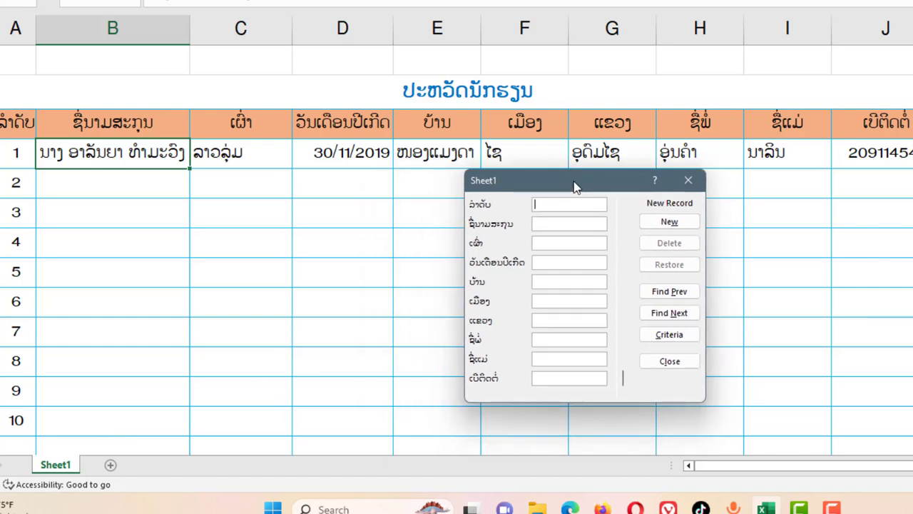
click(672, 363)
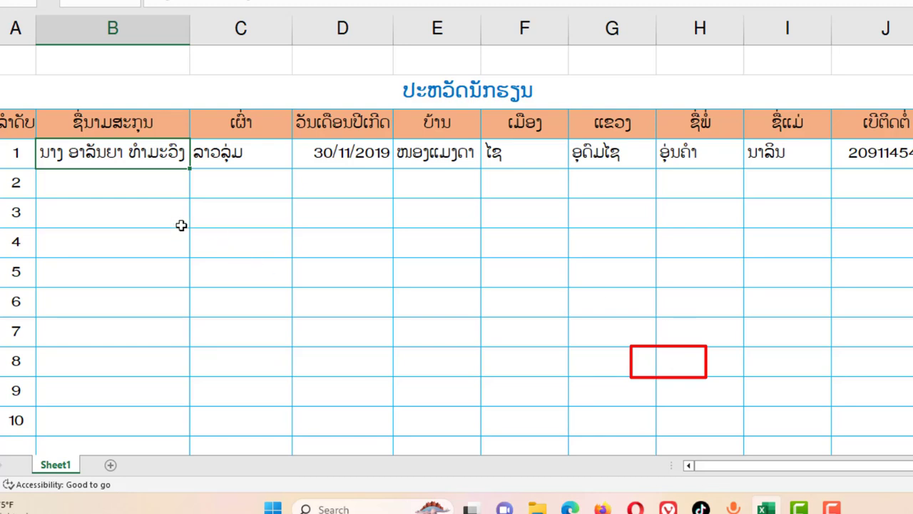